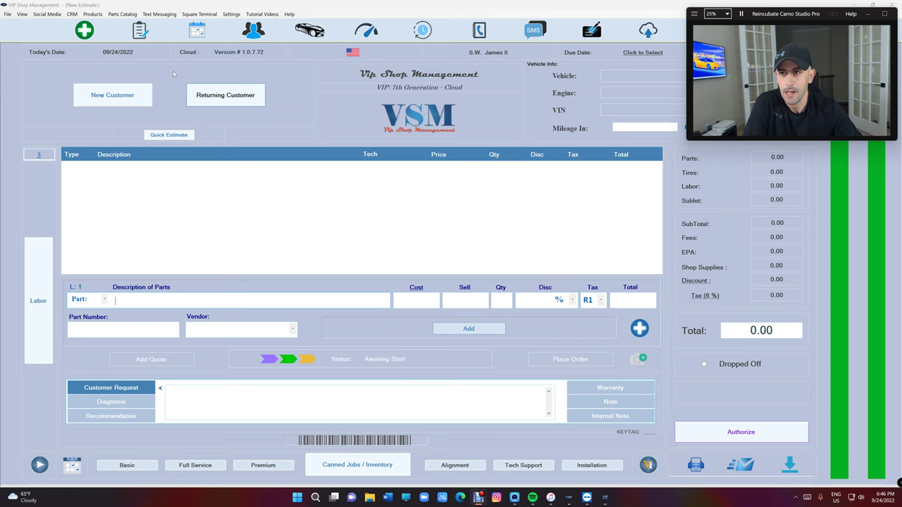
Open the 2012 Chevrolet Malibu estimate, add the $44.95 Premium Oil Change, and authorize it
left_click(140, 30)
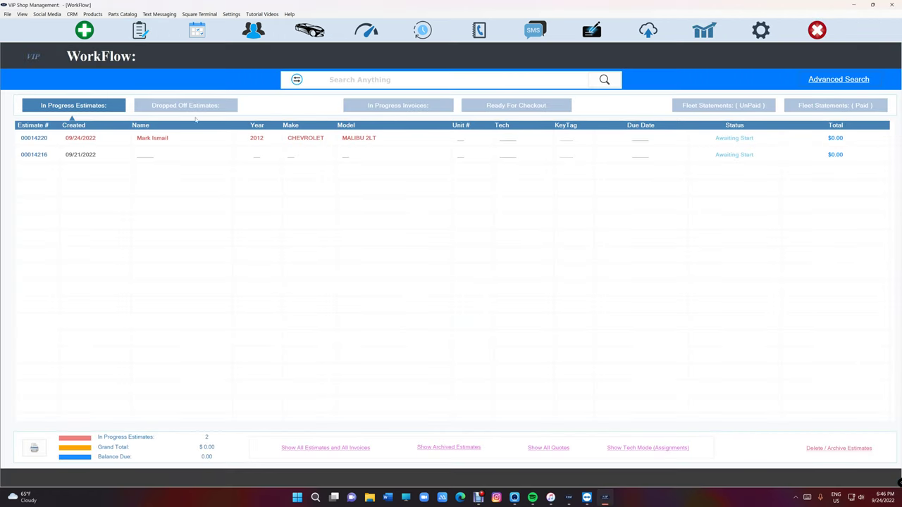
double_click(226, 141)
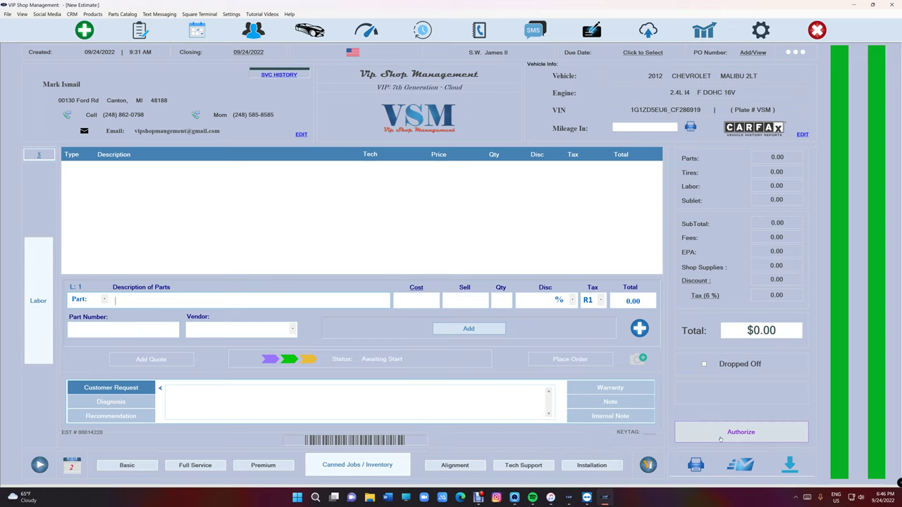
left_click(263, 465)
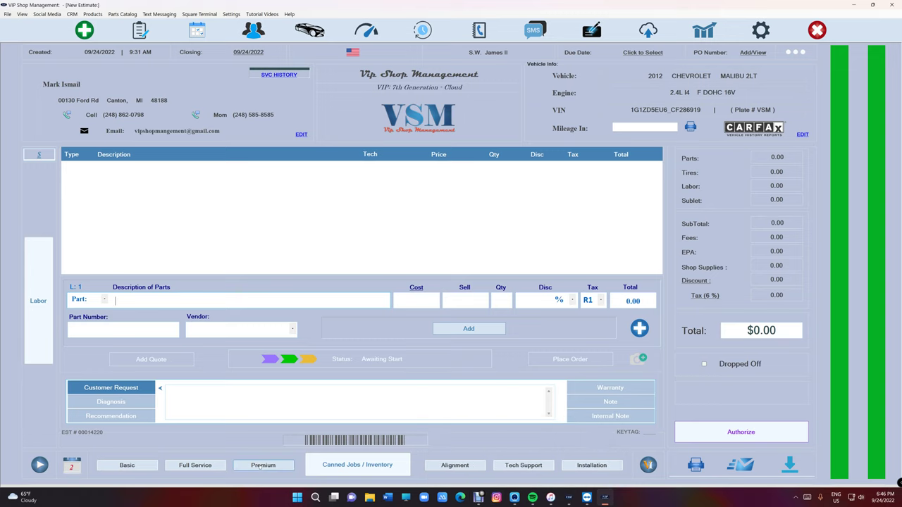
left_click(702, 436)
left_click(627, 271)
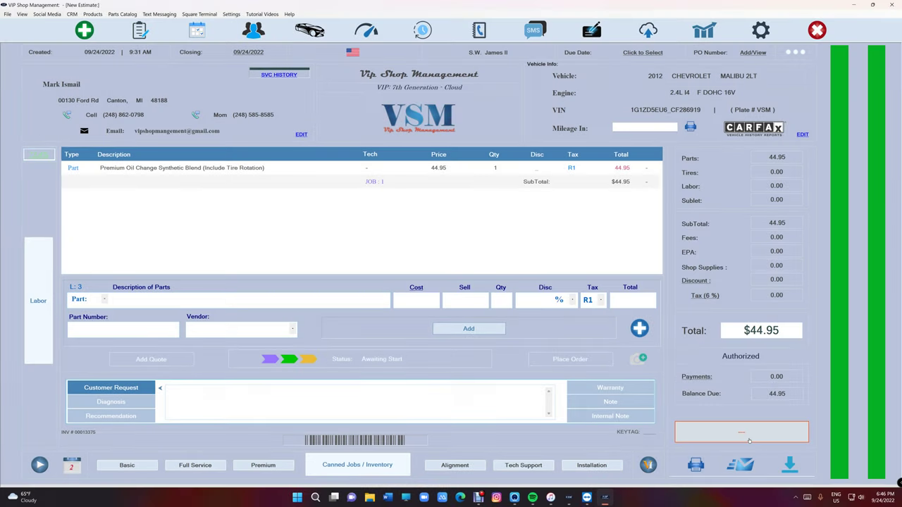
Add the $1.57 card fee for a $46.52 total and choose Email To Pay - Square
left_click(748, 441)
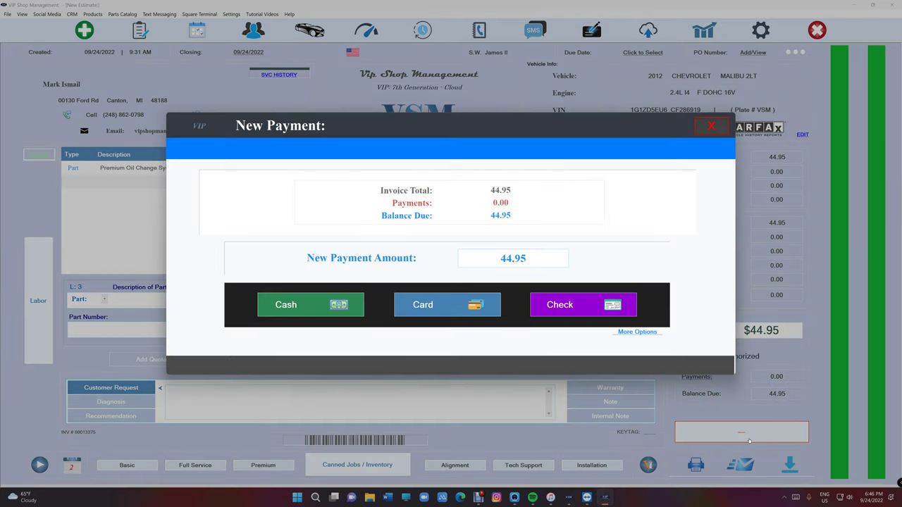
left_click(633, 332)
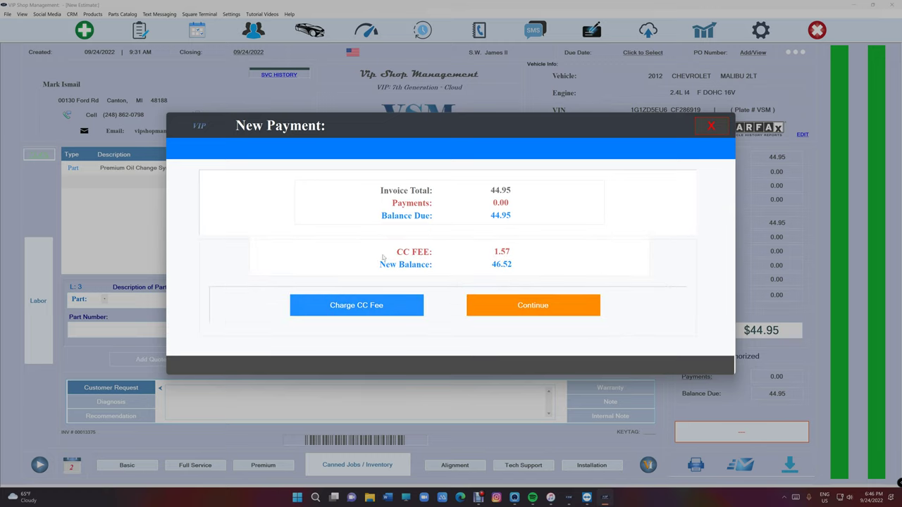
left_click(381, 314)
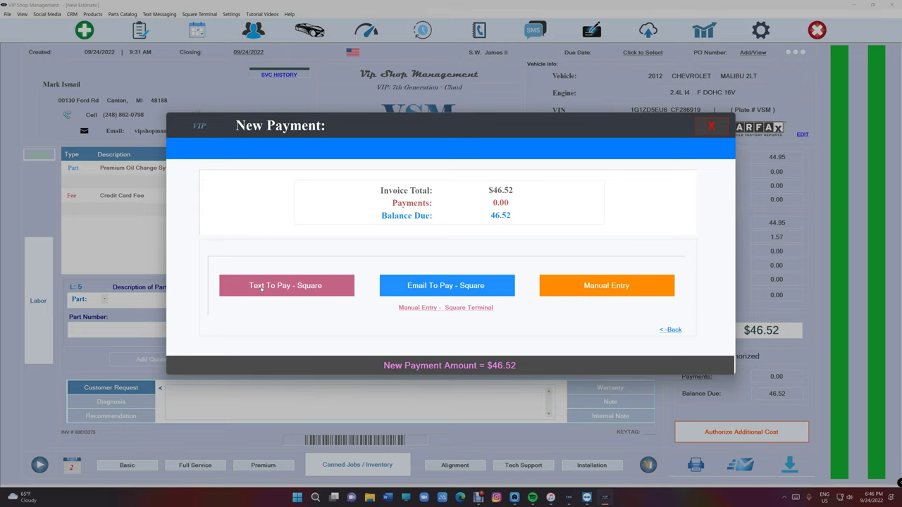
left_click(408, 289)
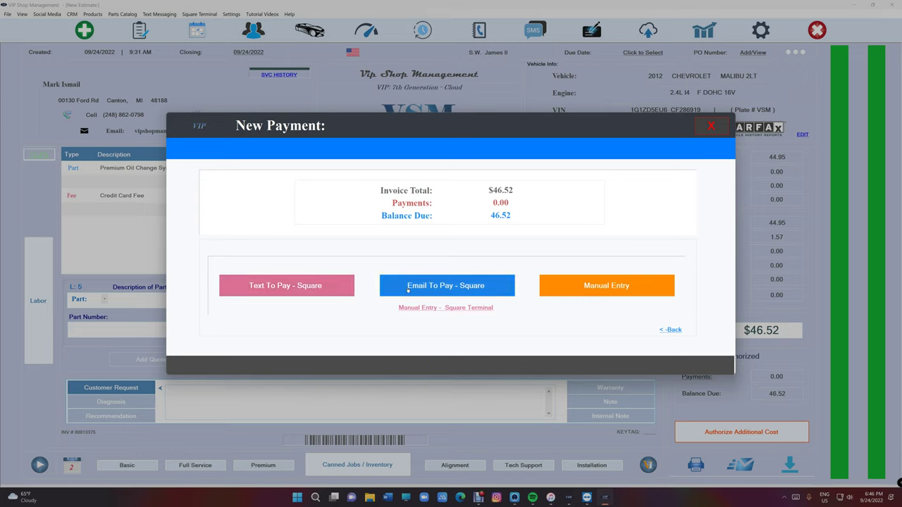
left_click(407, 289)
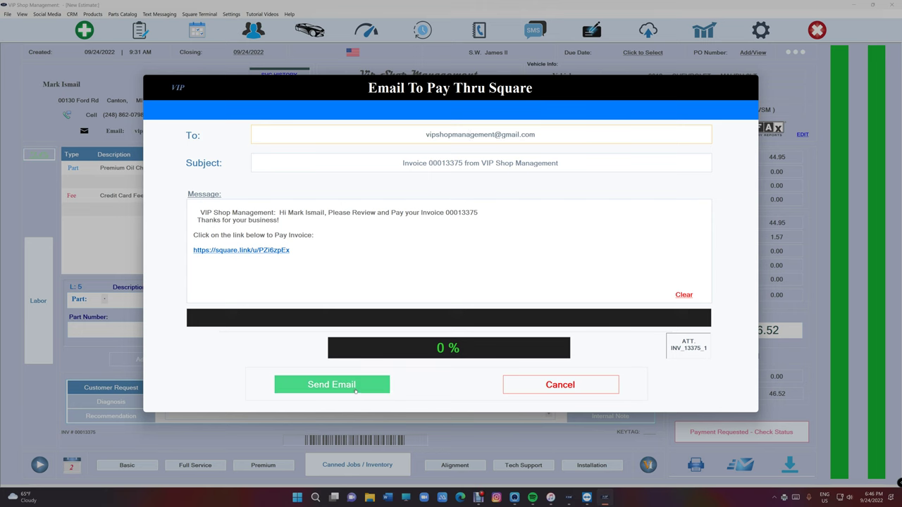
Send the Square payment-link email for invoice 00013375
left_click(331, 384)
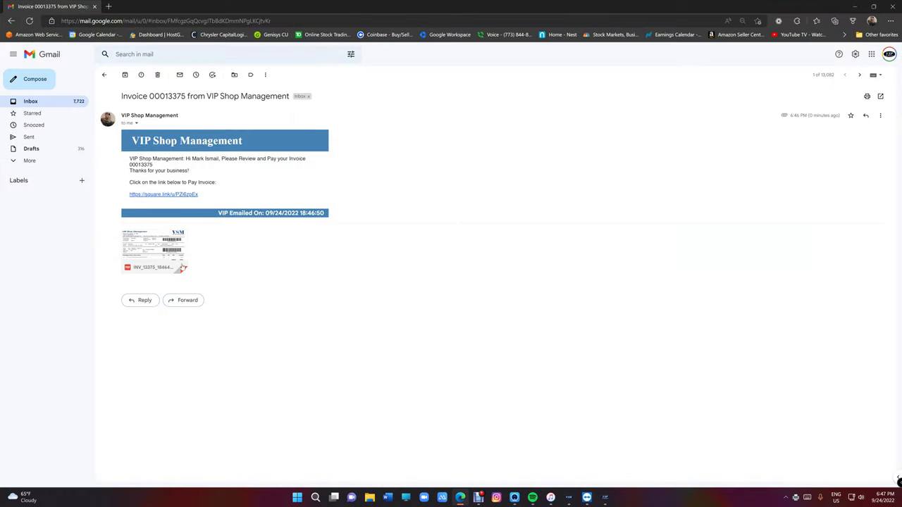
Preview the attached PDF invoice in Gmail, then select invoice number 00013375 in the email
left_click(176, 261)
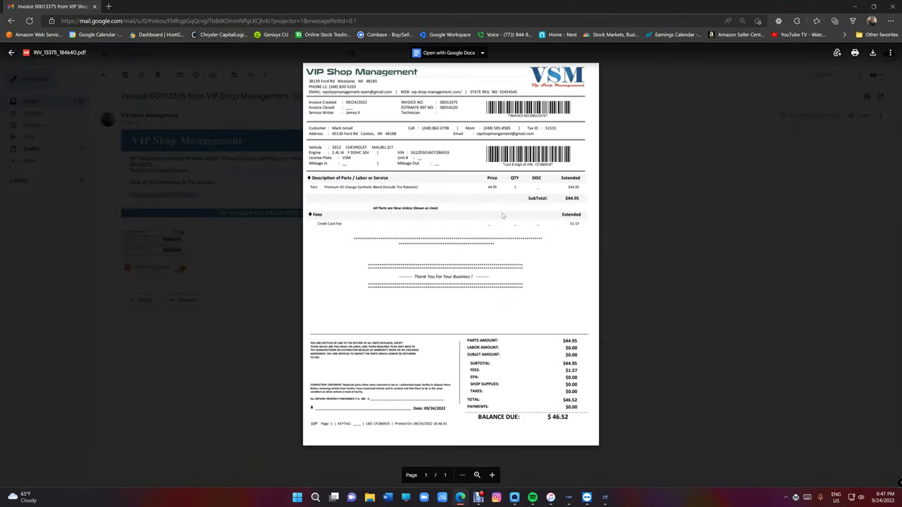
left_click(634, 245)
left_click(172, 244)
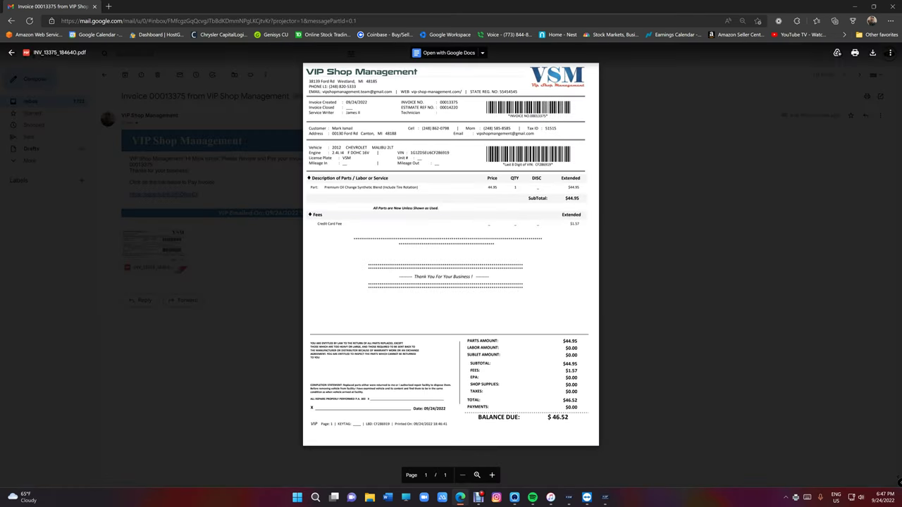
left_click(260, 277)
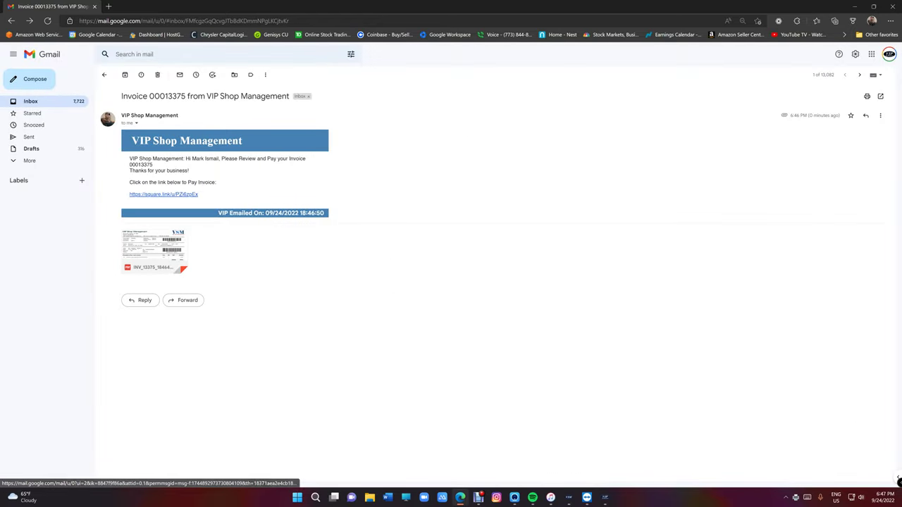
mouse_move(134, 183)
left_mouse_down()
mouse_move(173, 183)
mouse_move(185, 159)
left_mouse_up()
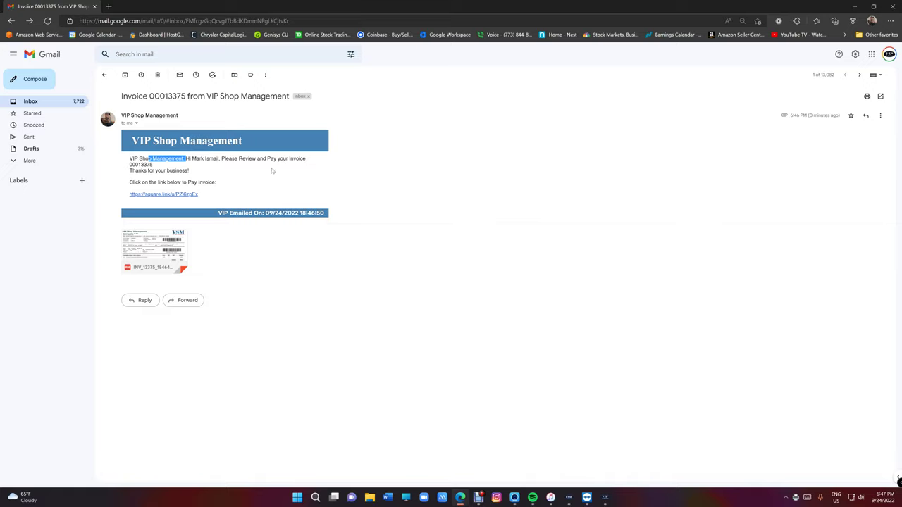
left_click_drag(129, 164, 153, 164)
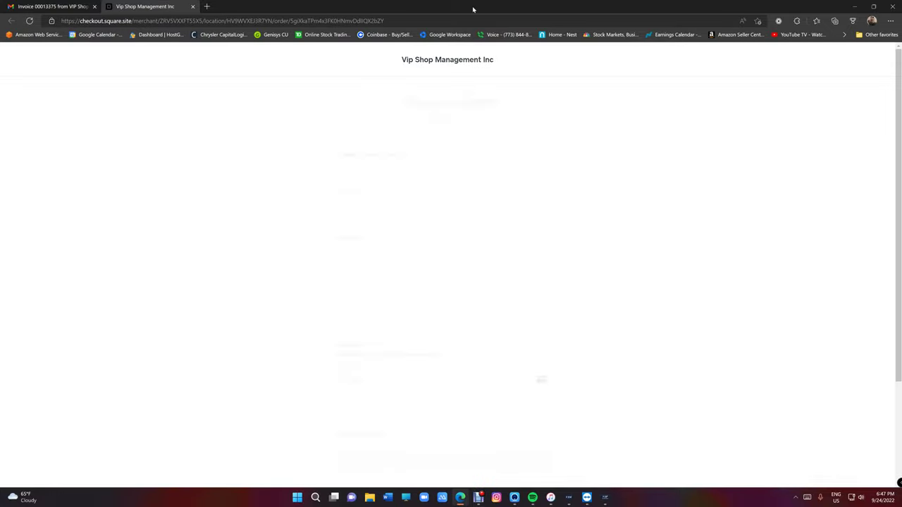
Scroll the Square checkout to the Pay $46.52 button, then minimize the browser
scroll(538, 241, "down", 3)
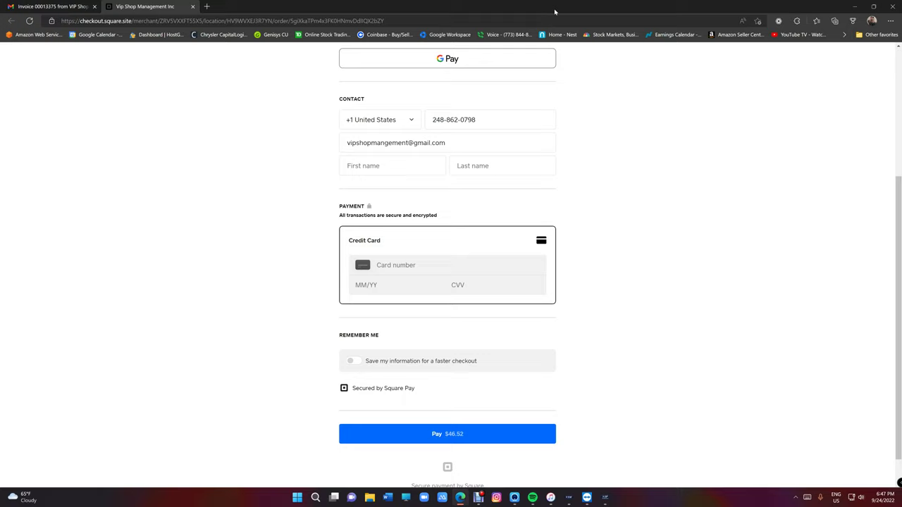
left_click(853, 7)
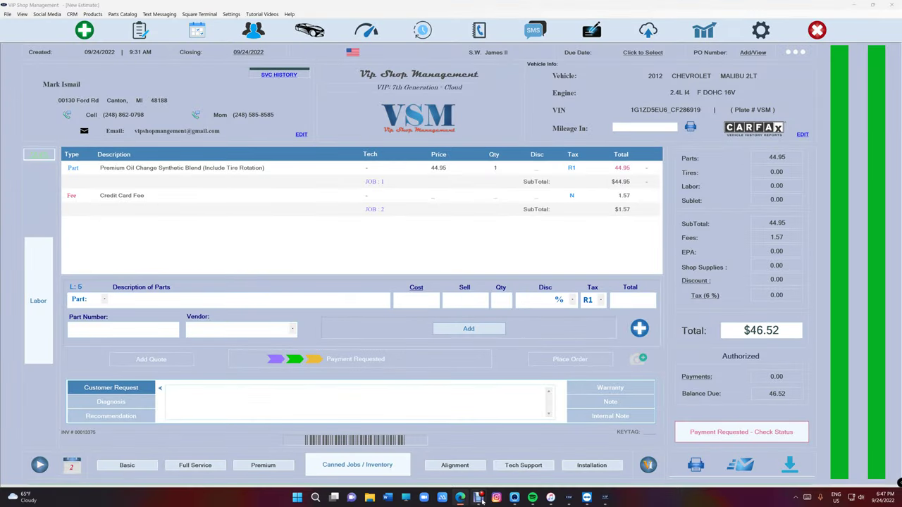
mouse_move(514, 498)
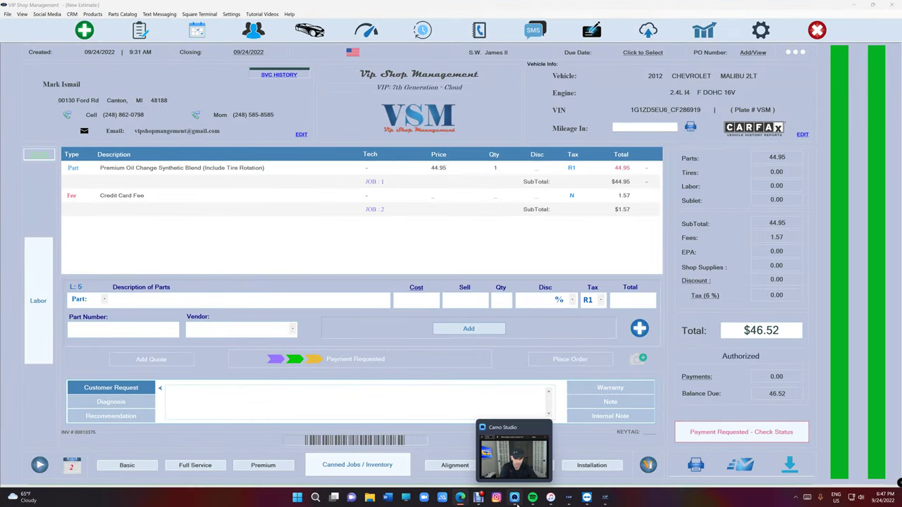
left_click(524, 450)
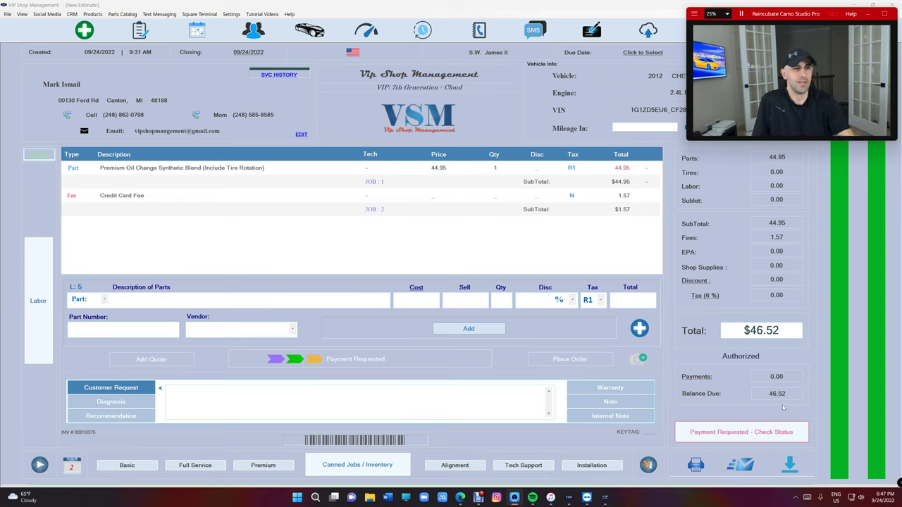